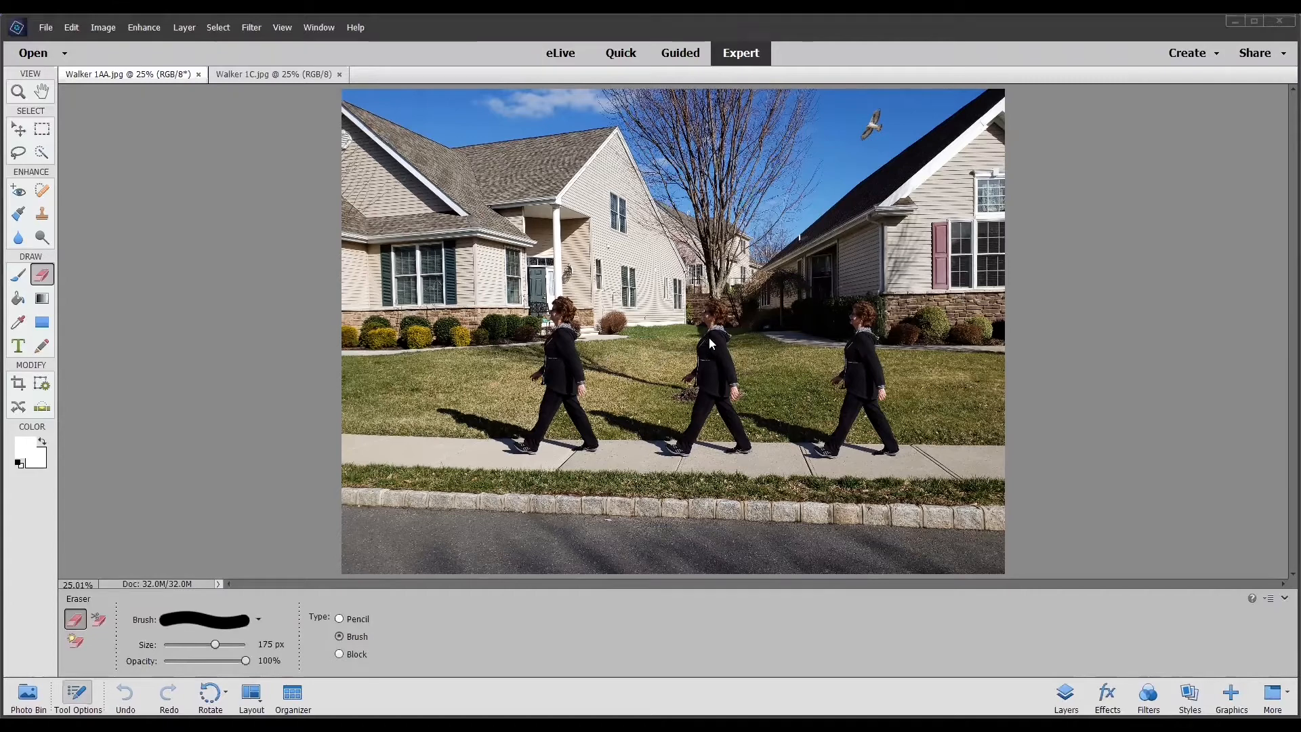
Sample a Clone Stamp source where the sidewalk joint meets the lawn in Walker 1C.jpg, using a 150 px brush
{"action": "left_click", "coordinate": [266, 75]}
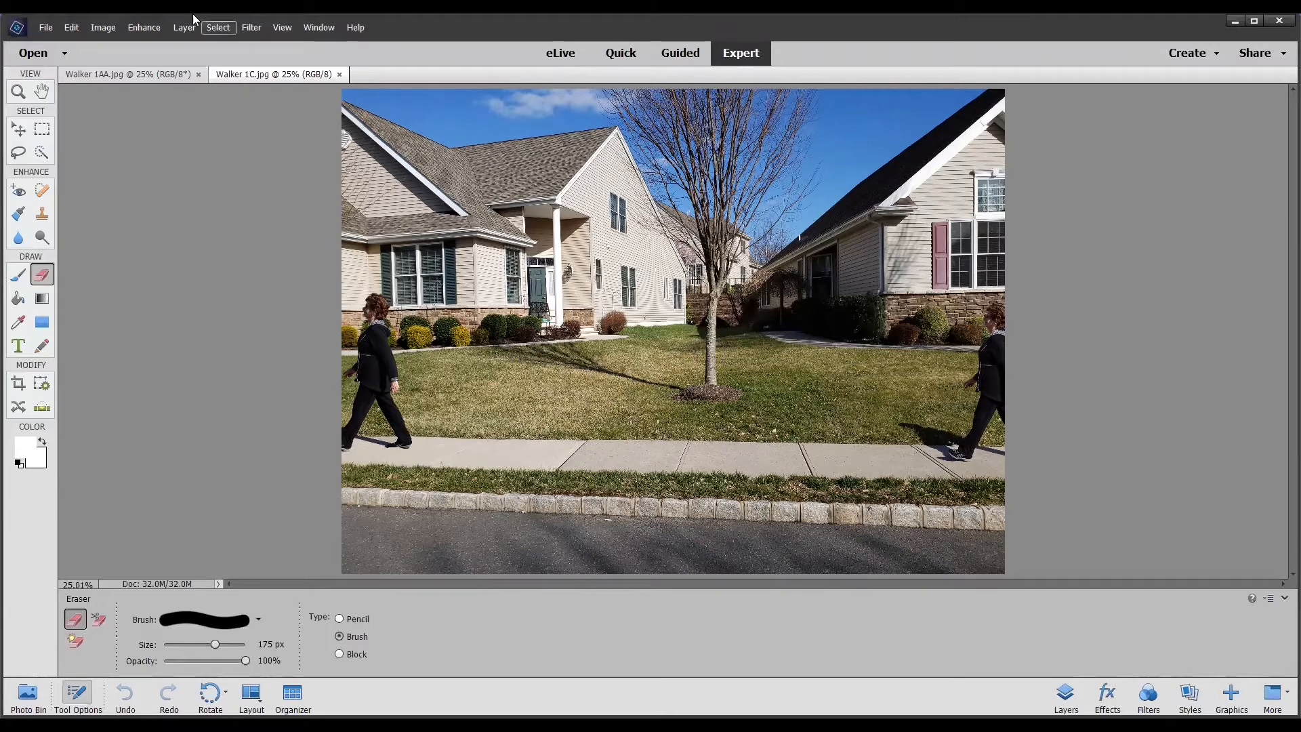
{"action": "left_click", "coordinate": [169, 75]}
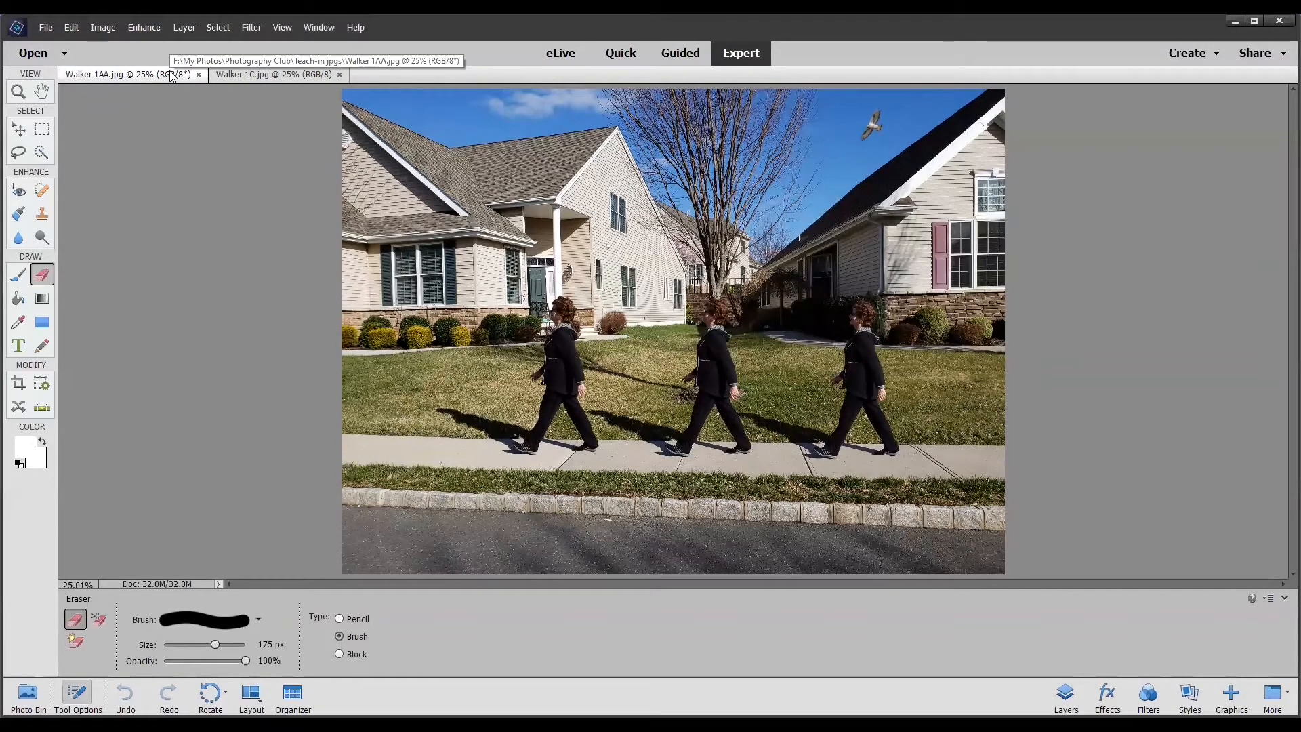
{"action": "left_click", "coordinate": [264, 74]}
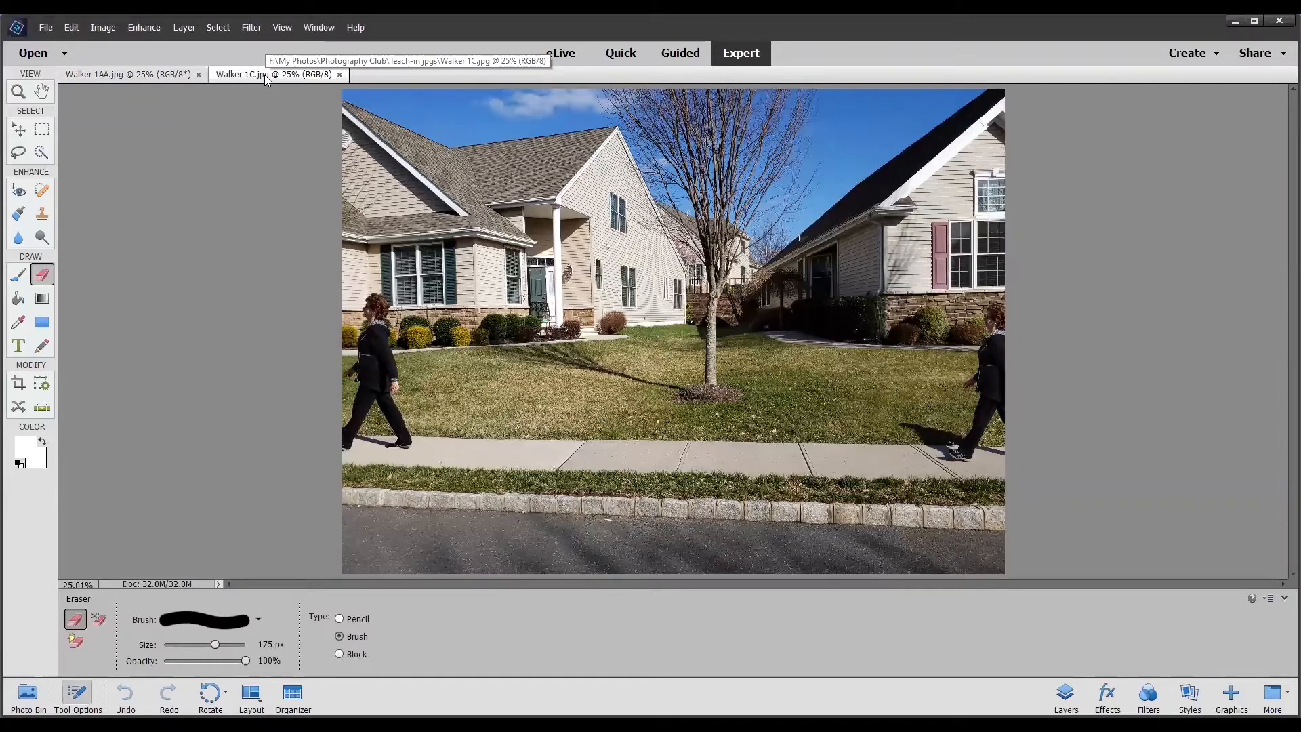
{"action": "left_click", "coordinate": [42, 216]}
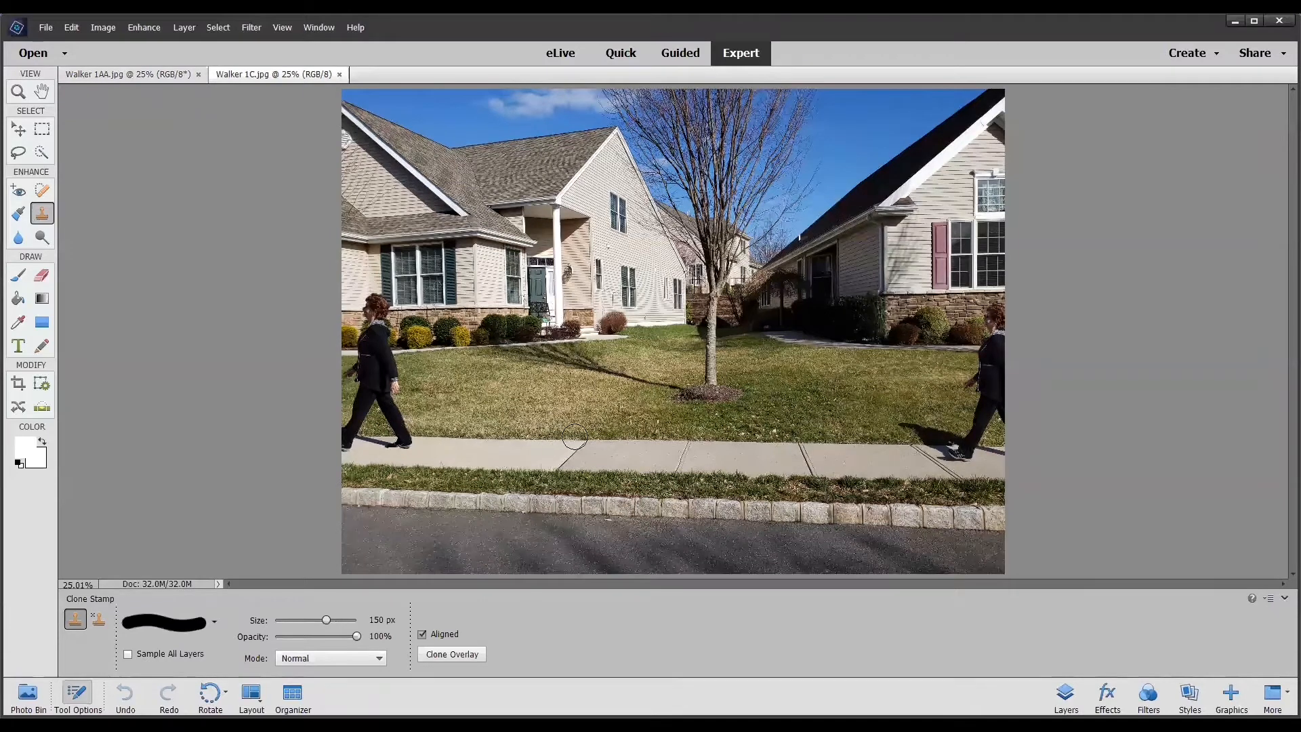
{"action": "key", "text": "alt"}
{"action": "left_click", "coordinate": [584, 439], "text": "alt"}
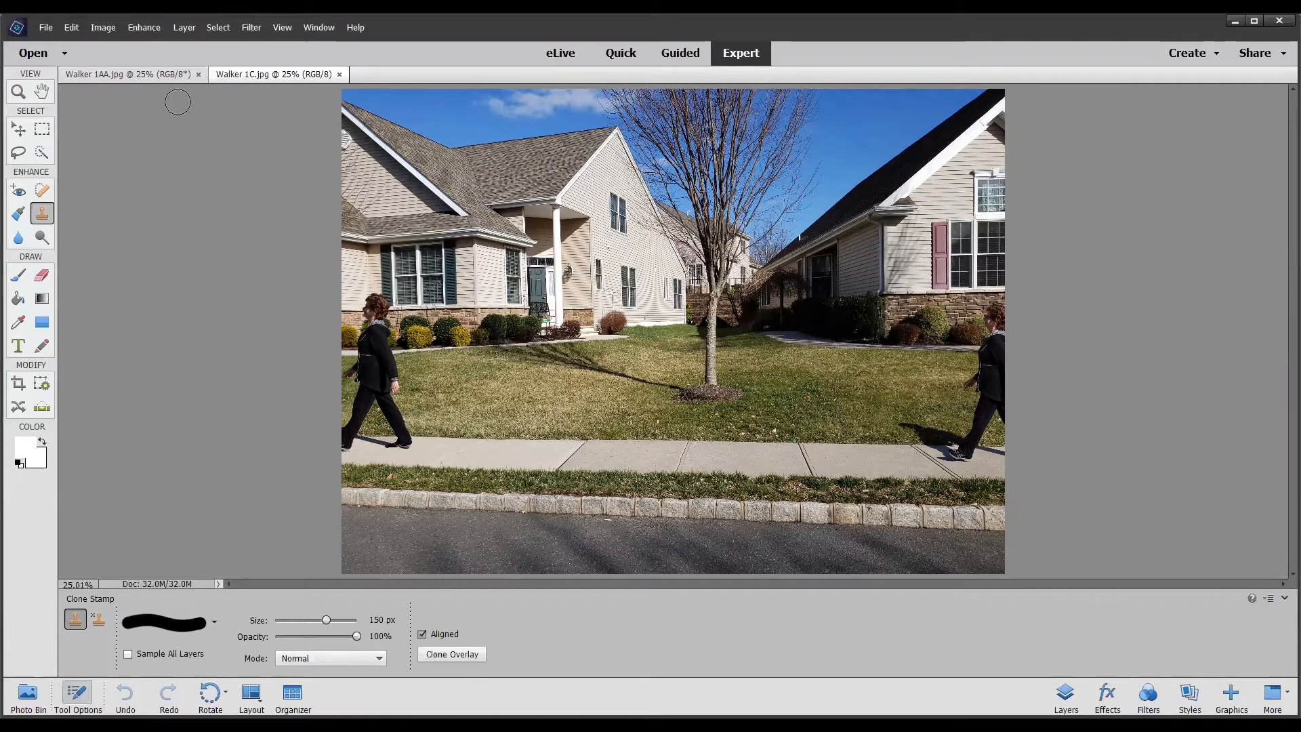
Clone the clear background over the three walkers and their shadows in Walker 1AA.jpg, and start Save As for the result
{"action": "left_click", "coordinate": [133, 76]}
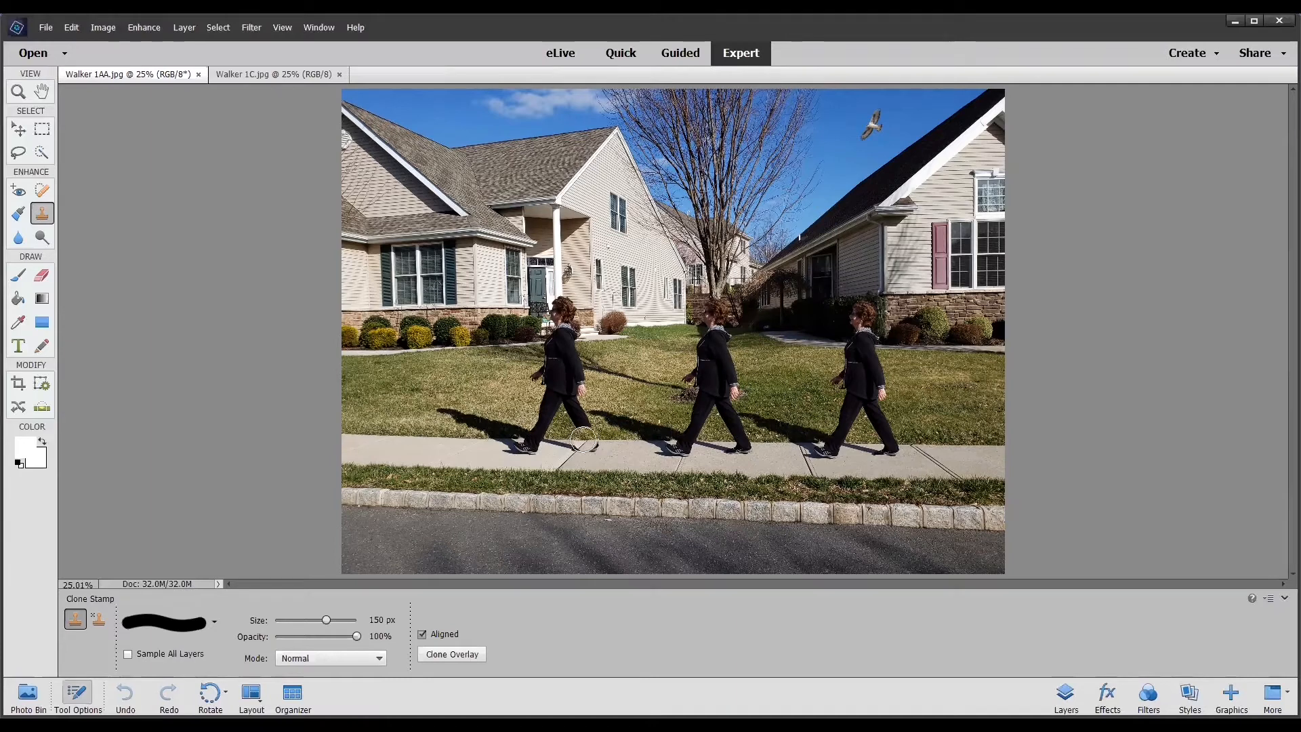
{"action": "mouse_move", "coordinate": [561, 443]}
{"action": "left_mouse_down"}
{"action": "mouse_move", "coordinate": [508, 448]}
{"action": "mouse_move", "coordinate": [446, 409]}
{"action": "mouse_move", "coordinate": [534, 420]}
{"action": "mouse_move", "coordinate": [513, 429]}
{"action": "mouse_move", "coordinate": [581, 424]}
{"action": "mouse_move", "coordinate": [566, 308]}
{"action": "mouse_move", "coordinate": [548, 356]}
{"action": "mouse_move", "coordinate": [561, 405]}
{"action": "mouse_move", "coordinate": [541, 391]}
{"action": "mouse_move", "coordinate": [539, 371]}
{"action": "mouse_move", "coordinate": [596, 416]}
{"action": "mouse_move", "coordinate": [680, 437]}
{"action": "mouse_move", "coordinate": [644, 441]}
{"action": "mouse_move", "coordinate": [673, 445]}
{"action": "mouse_move", "coordinate": [701, 415]}
{"action": "mouse_move", "coordinate": [717, 304]}
{"action": "mouse_move", "coordinate": [680, 409]}
{"action": "mouse_move", "coordinate": [706, 438]}
{"action": "mouse_move", "coordinate": [744, 443]}
{"action": "mouse_move", "coordinate": [727, 340]}
{"action": "mouse_move", "coordinate": [769, 424]}
{"action": "mouse_move", "coordinate": [741, 424]}
{"action": "mouse_move", "coordinate": [813, 439]}
{"action": "mouse_move", "coordinate": [809, 452]}
{"action": "mouse_move", "coordinate": [834, 443]}
{"action": "mouse_move", "coordinate": [858, 317]}
{"action": "mouse_move", "coordinate": [882, 447]}
{"action": "mouse_move", "coordinate": [840, 437]}
{"action": "mouse_move", "coordinate": [878, 406]}
{"action": "mouse_move", "coordinate": [866, 357]}
{"action": "left_mouse_up"}
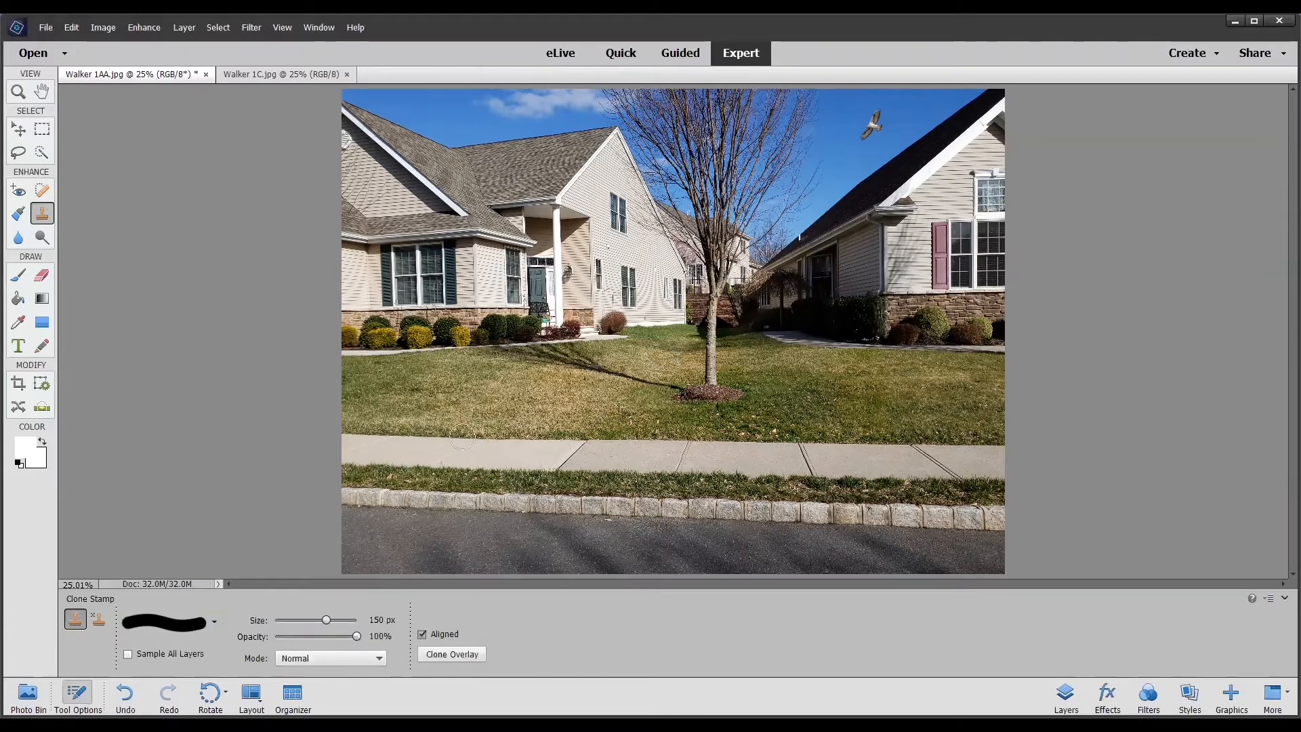
{"action": "left_click", "coordinate": [46, 28]}
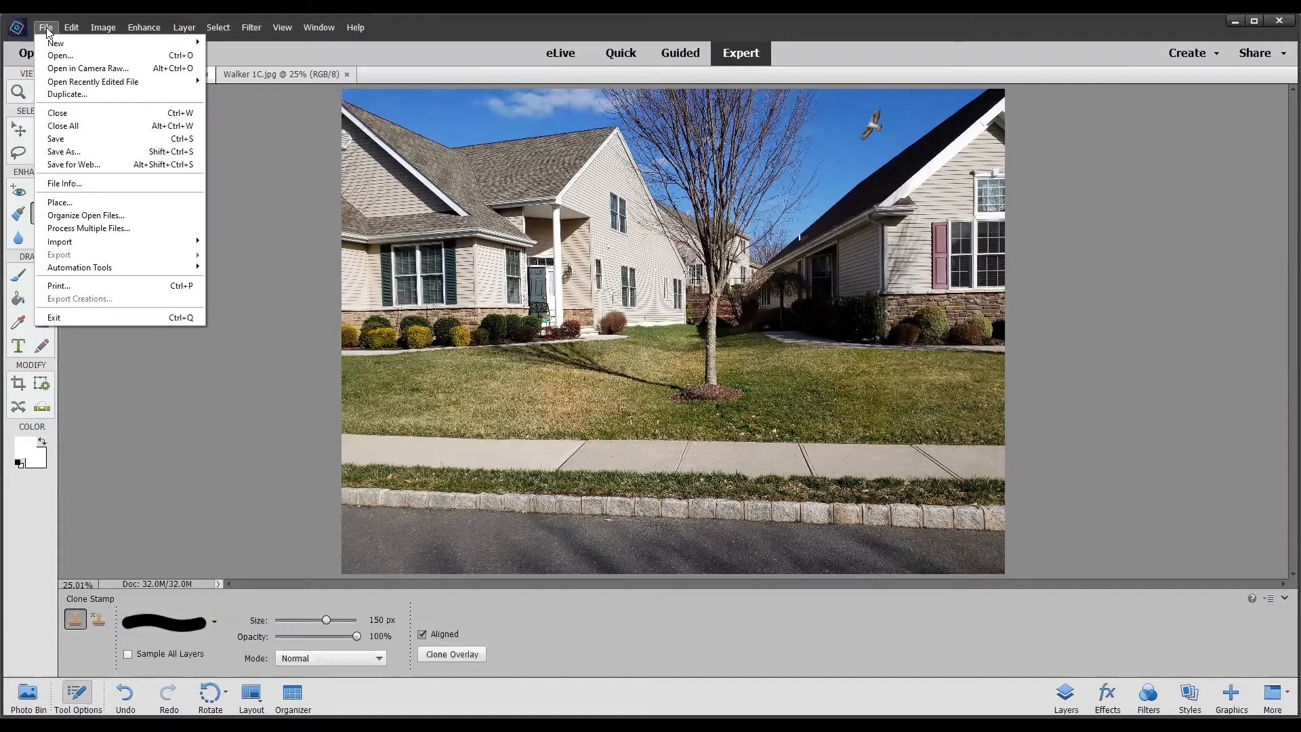
{"action": "left_click", "coordinate": [70, 150]}
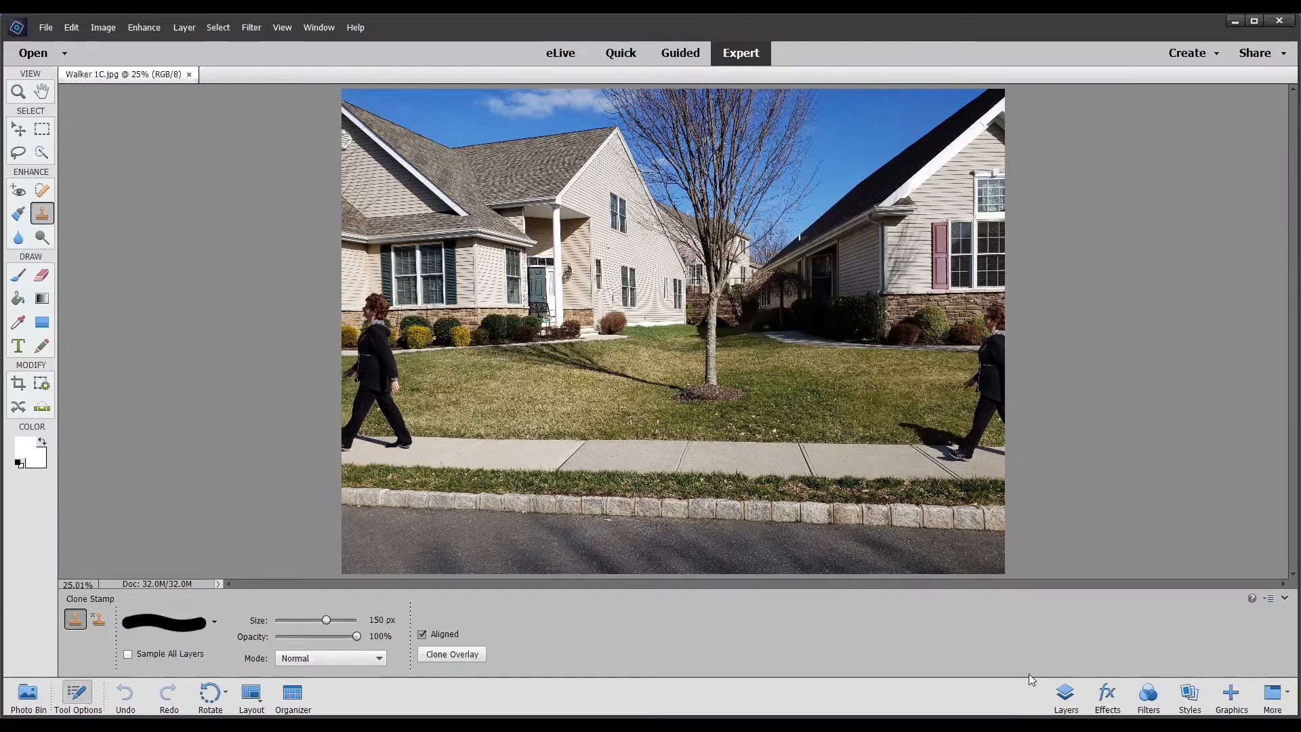
Place Walker 1AA.jpg at its original size as a new layer above the Background of Walker 1C.jpg
{"action": "left_click", "coordinate": [1066, 693]}
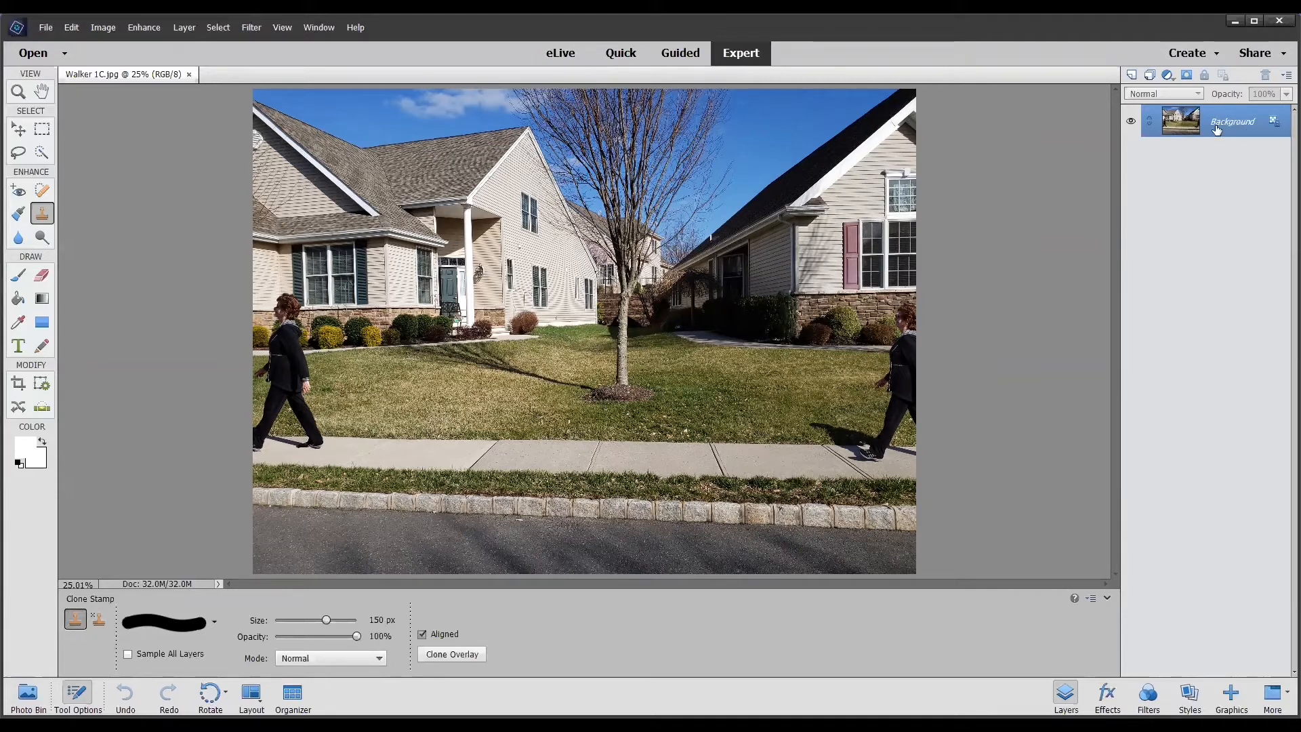
{"action": "left_click", "coordinate": [42, 29]}
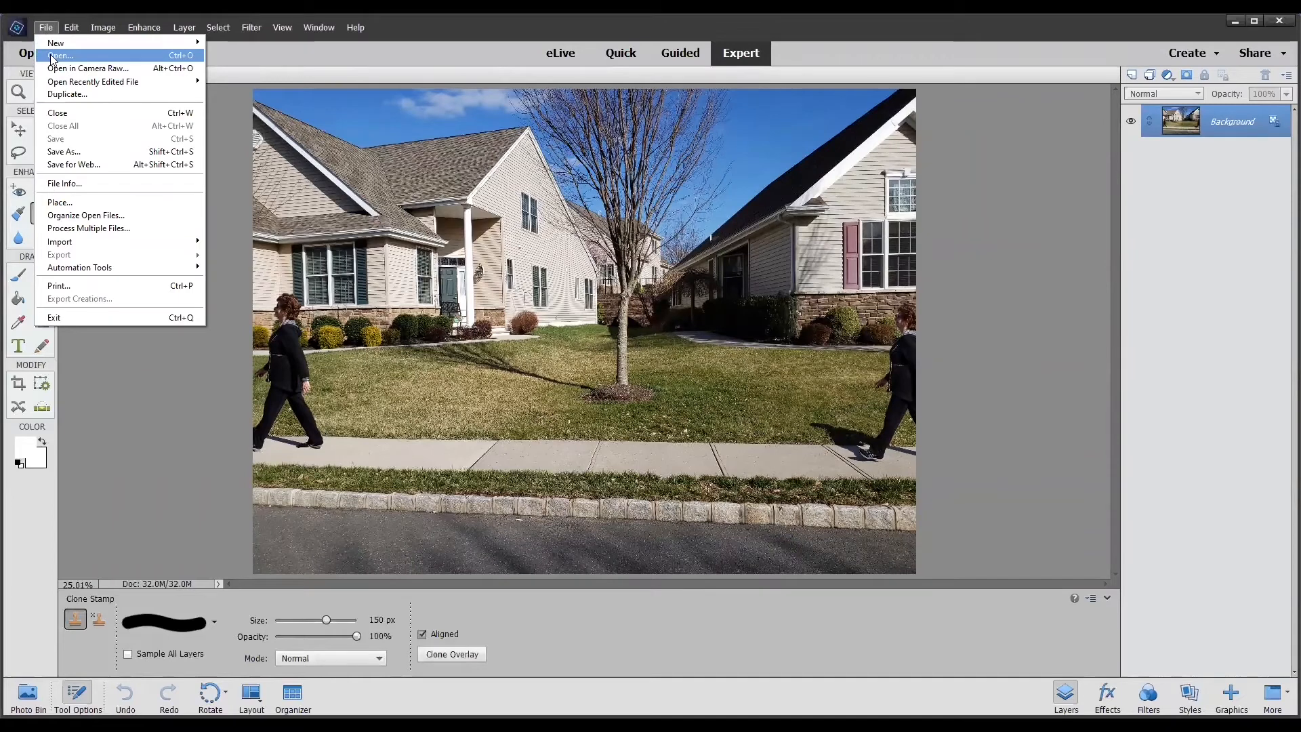
{"action": "left_click", "coordinate": [60, 203]}
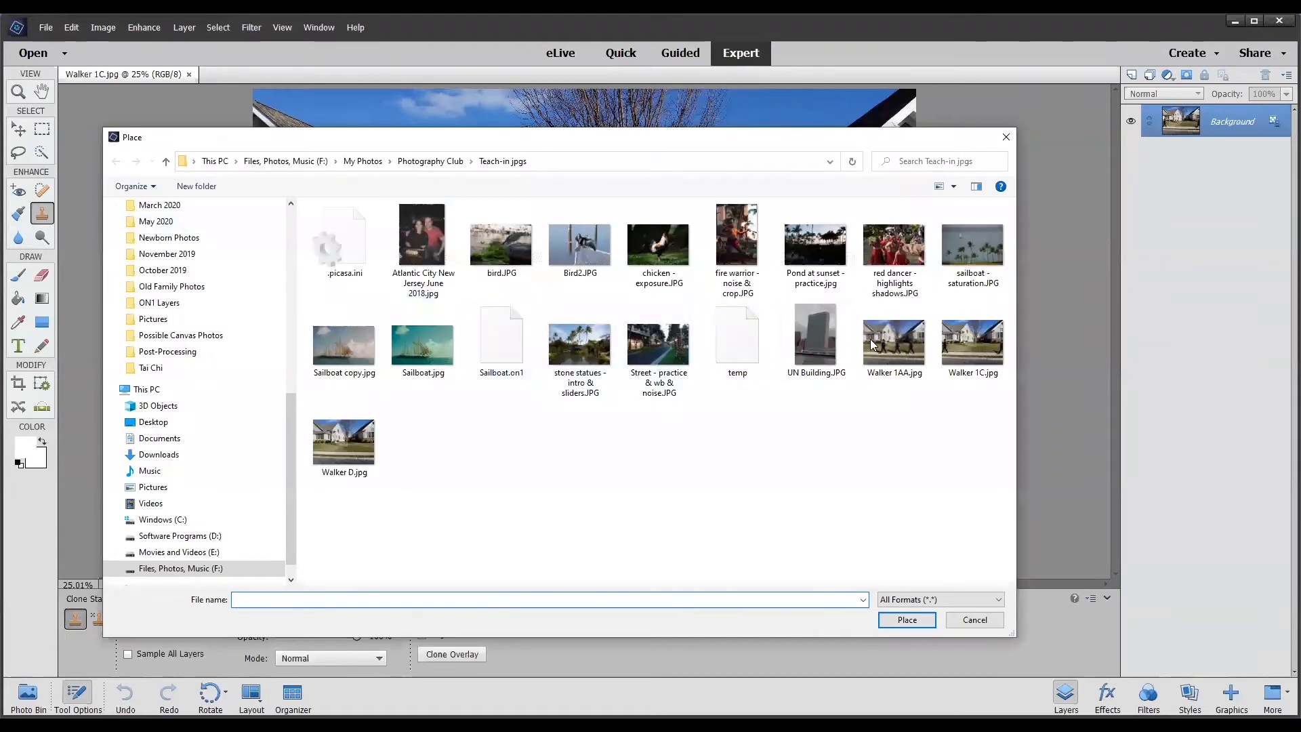
{"action": "left_click", "coordinate": [892, 344]}
{"action": "double_click", "coordinate": [891, 344]}
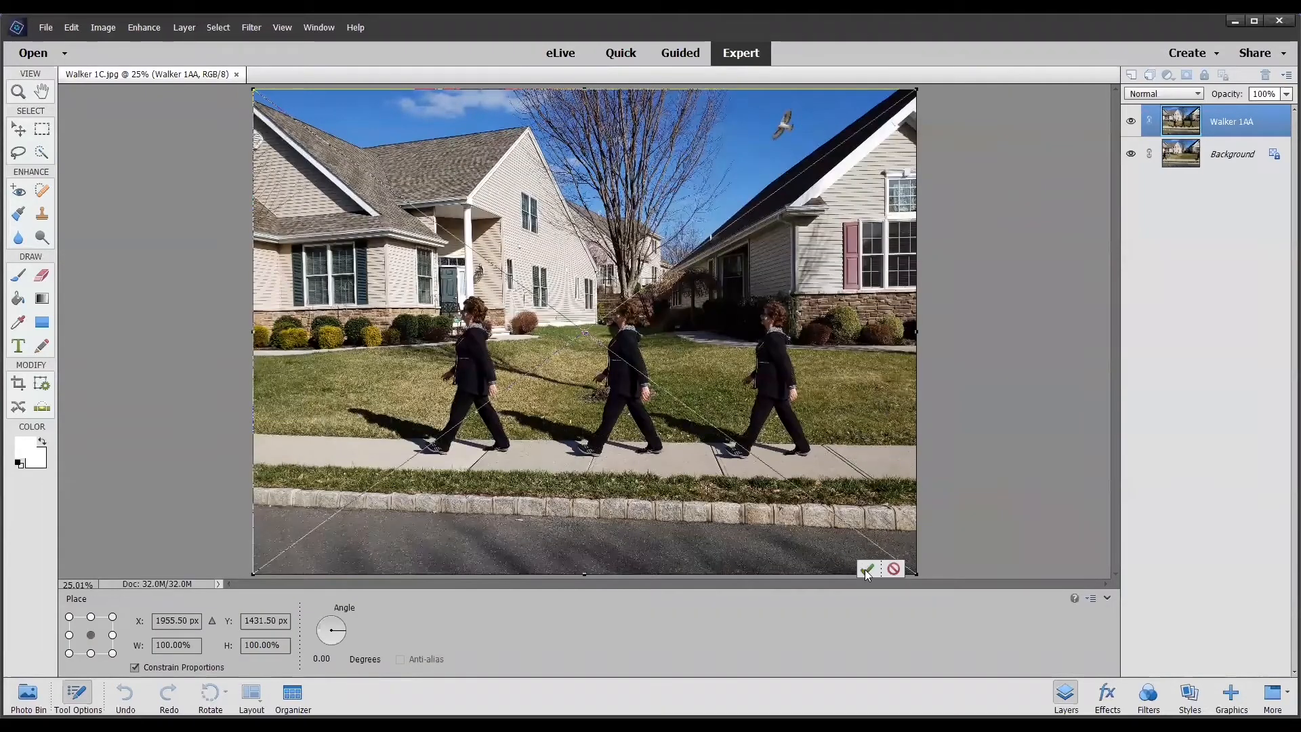
{"action": "key", "text": "Return"}
{"action": "key", "text": "s"}
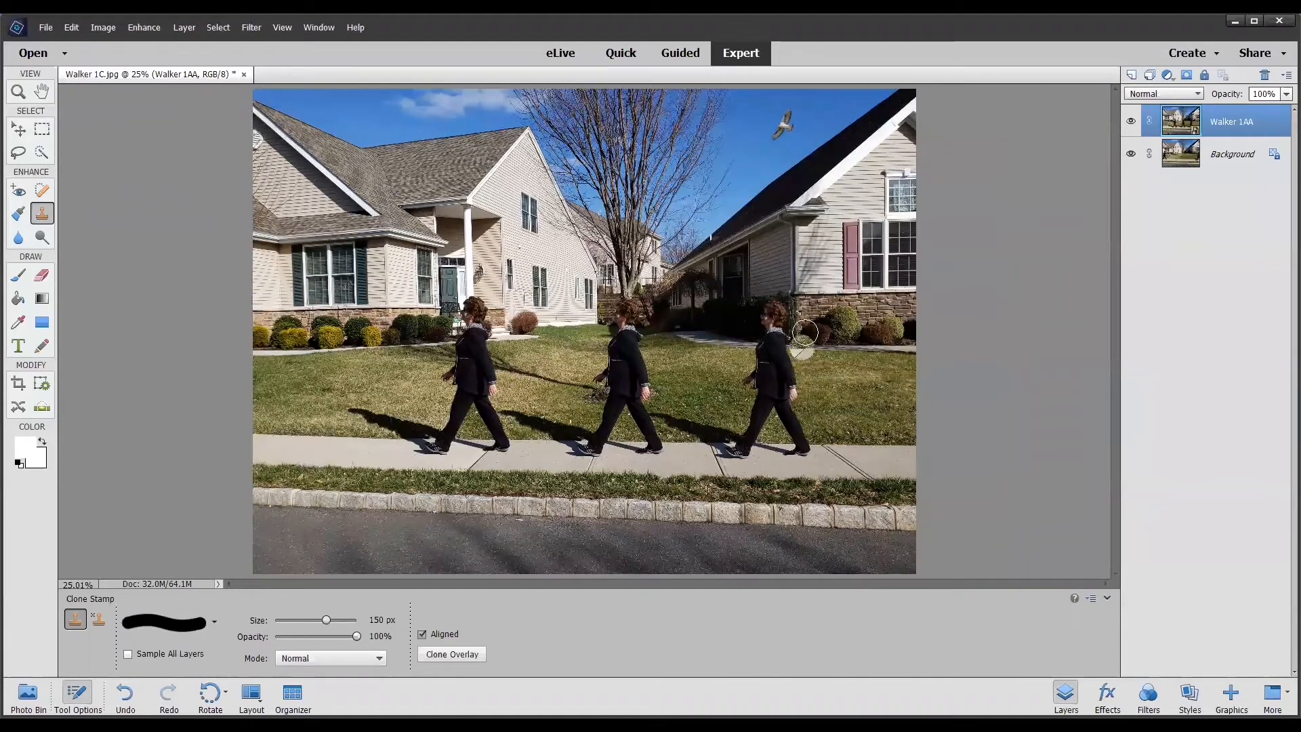
Simplify the Walker 1AA layer and erase its three walkers and their shadows with the Eraser at 175 px and 100% opacity
{"action": "left_click", "coordinate": [1132, 122]}
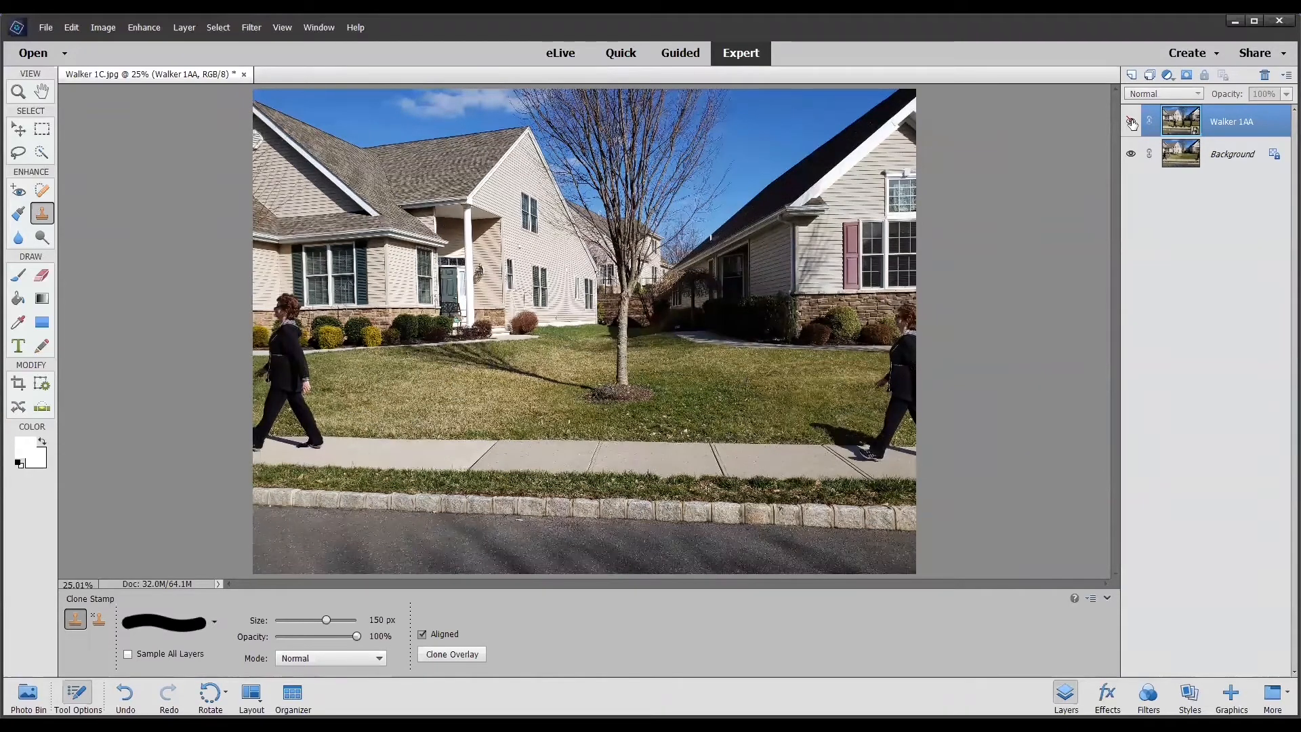
{"action": "left_click", "coordinate": [1131, 123]}
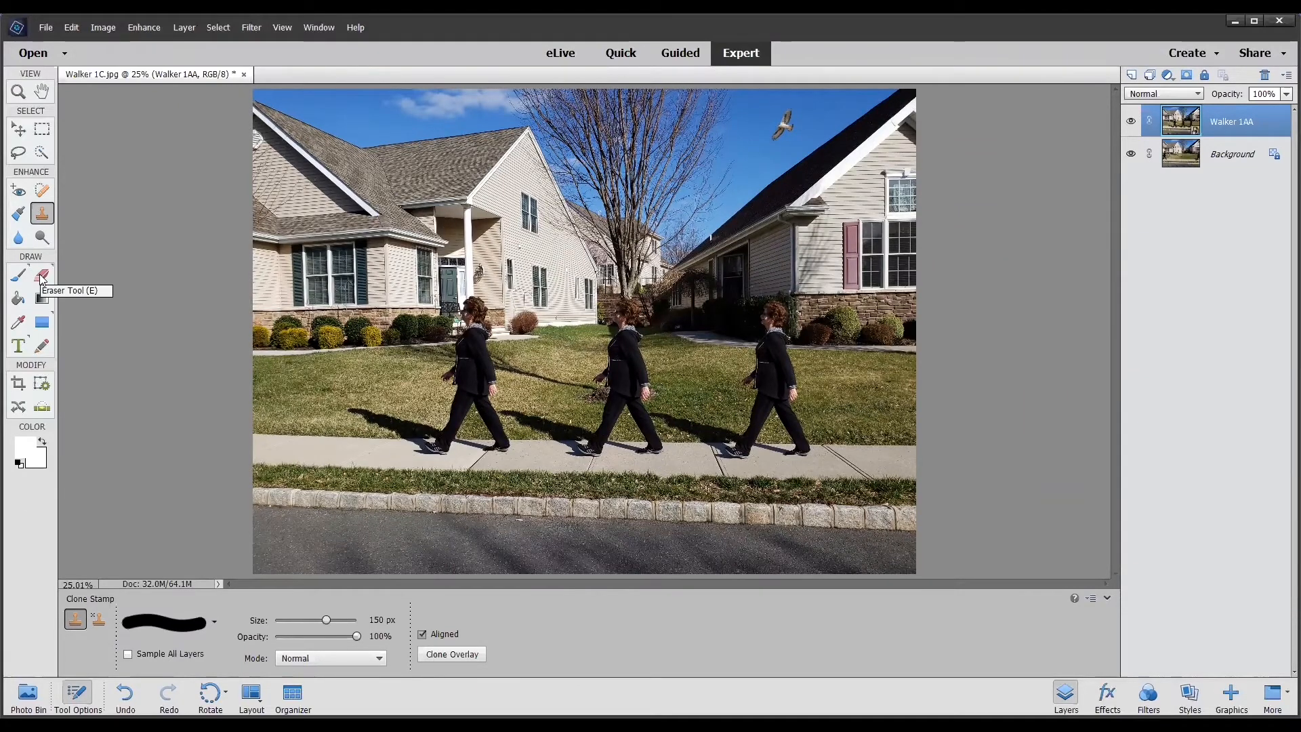
{"action": "left_click", "coordinate": [42, 276]}
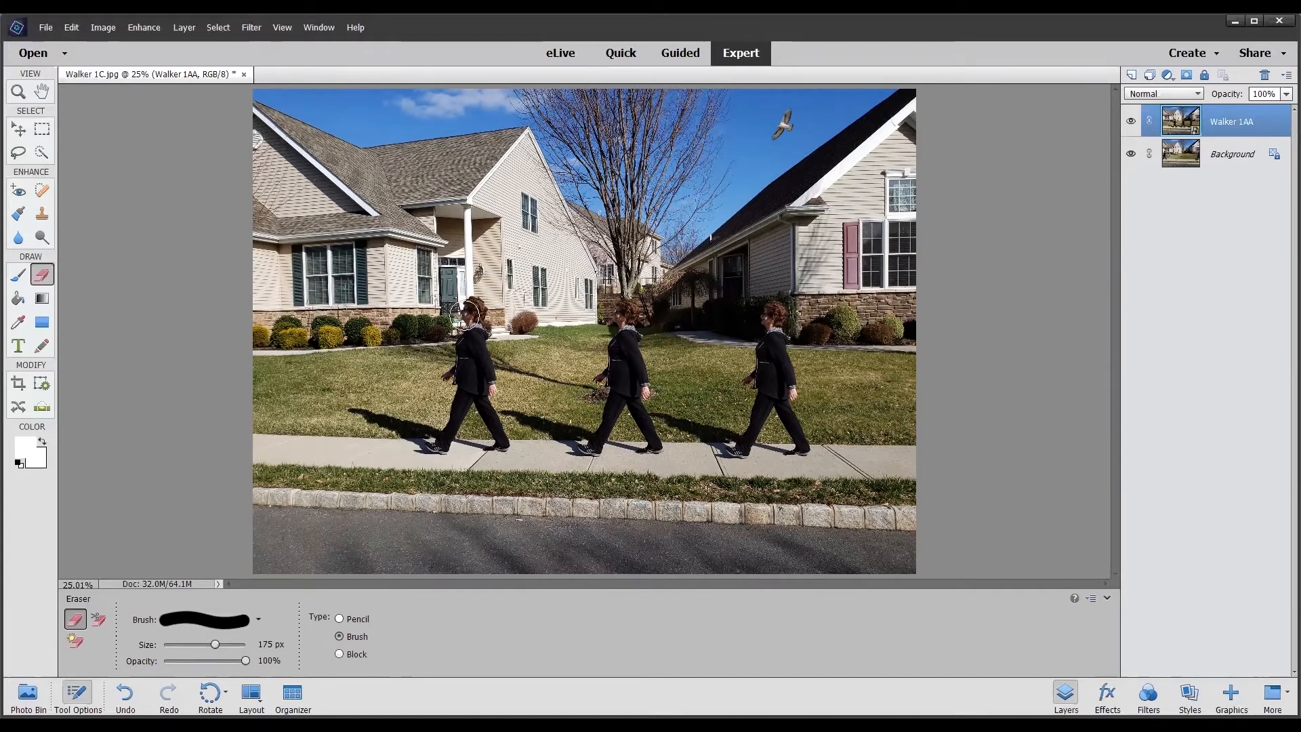
{"action": "left_click", "coordinate": [469, 305]}
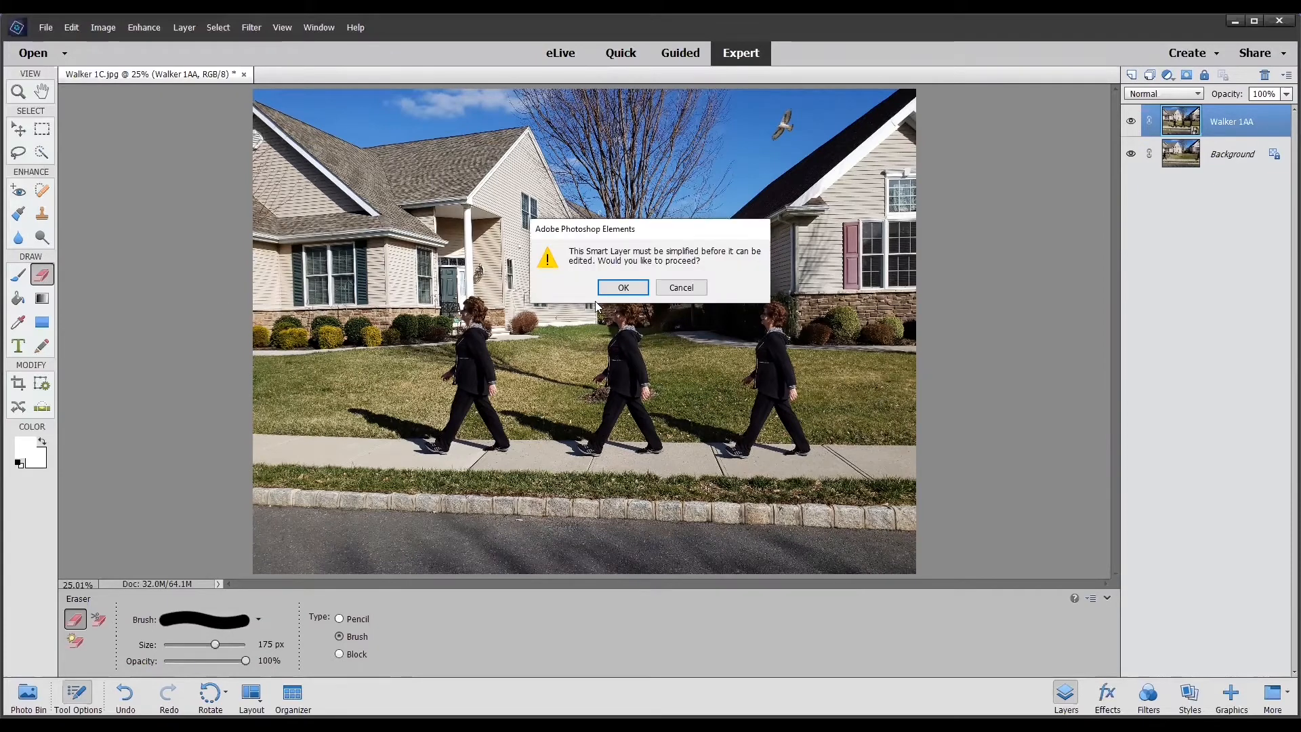
{"action": "key", "text": "Return"}
{"action": "mouse_move", "coordinate": [462, 299]}
{"action": "left_mouse_down"}
{"action": "mouse_move", "coordinate": [485, 388]}
{"action": "mouse_move", "coordinate": [468, 340]}
{"action": "mouse_move", "coordinate": [434, 446]}
{"action": "mouse_move", "coordinate": [346, 410]}
{"action": "mouse_move", "coordinate": [502, 442]}
{"action": "mouse_move", "coordinate": [467, 401]}
{"action": "mouse_move", "coordinate": [464, 420]}
{"action": "mouse_move", "coordinate": [593, 444]}
{"action": "mouse_move", "coordinate": [557, 442]}
{"action": "mouse_move", "coordinate": [607, 423]}
{"action": "mouse_move", "coordinate": [626, 306]}
{"action": "mouse_move", "coordinate": [594, 386]}
{"action": "mouse_move", "coordinate": [627, 300]}
{"action": "mouse_move", "coordinate": [660, 446]}
{"action": "mouse_move", "coordinate": [618, 439]}
{"action": "mouse_move", "coordinate": [749, 444]}
{"action": "mouse_move", "coordinate": [667, 420]}
{"action": "mouse_move", "coordinate": [735, 445]}
{"action": "mouse_move", "coordinate": [711, 449]}
{"action": "mouse_move", "coordinate": [810, 451]}
{"action": "mouse_move", "coordinate": [787, 412]}
{"action": "mouse_move", "coordinate": [770, 305]}
{"action": "mouse_move", "coordinate": [758, 437]}
{"action": "mouse_move", "coordinate": [718, 363]}
{"action": "left_mouse_up"}
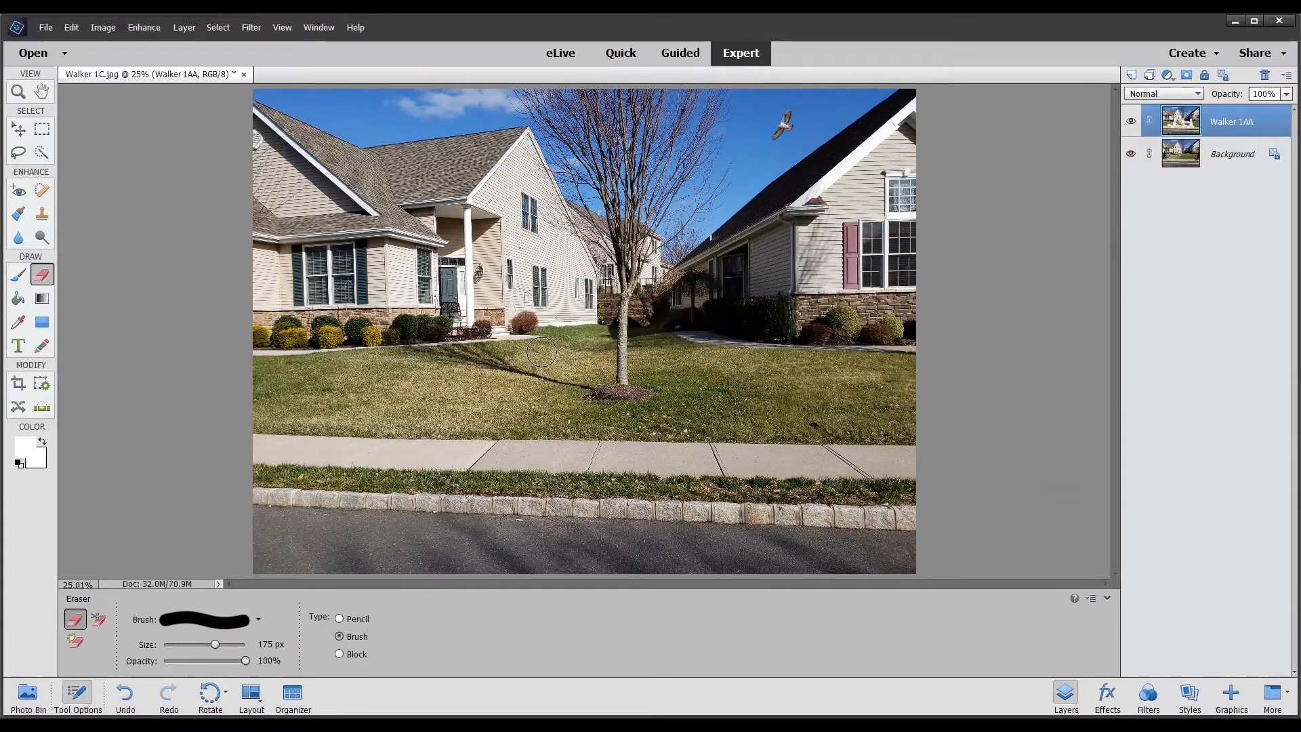
Start Save As for the layered composite and choose JPEG as the file format
{"action": "left_click", "coordinate": [47, 27]}
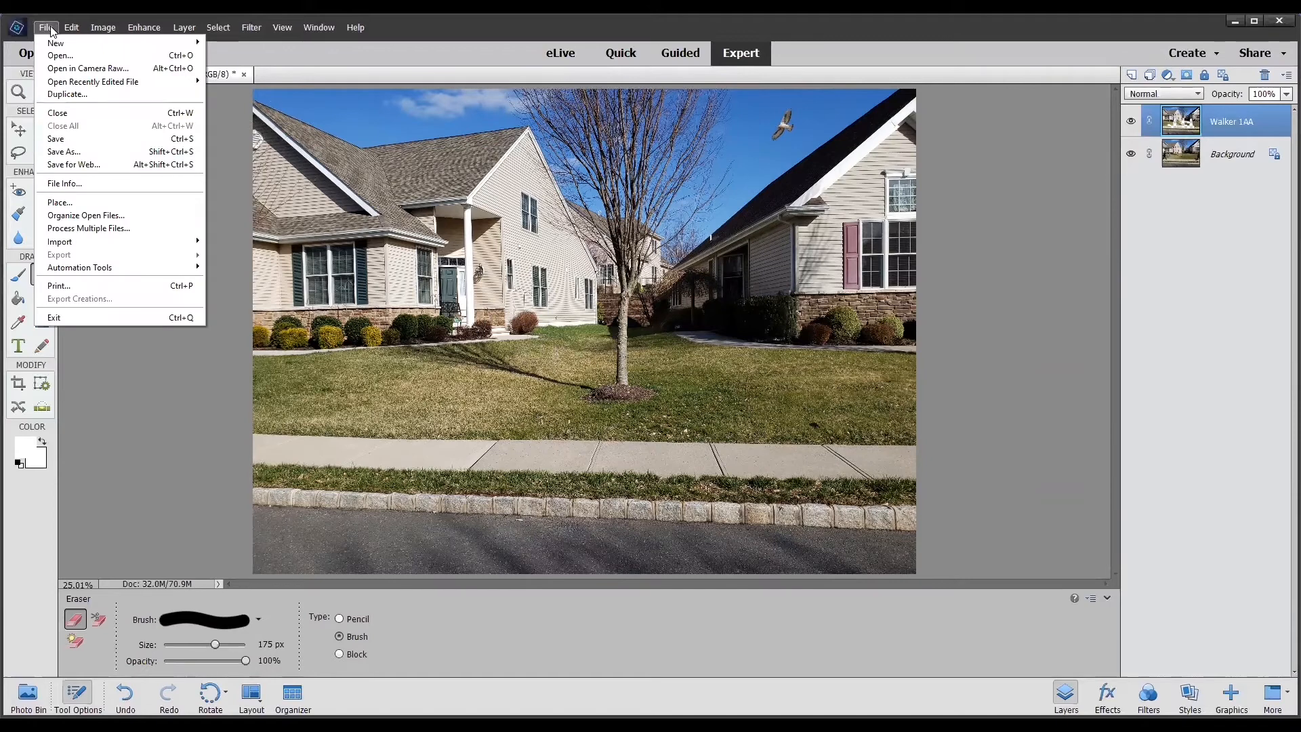
{"action": "left_click", "coordinate": [66, 149]}
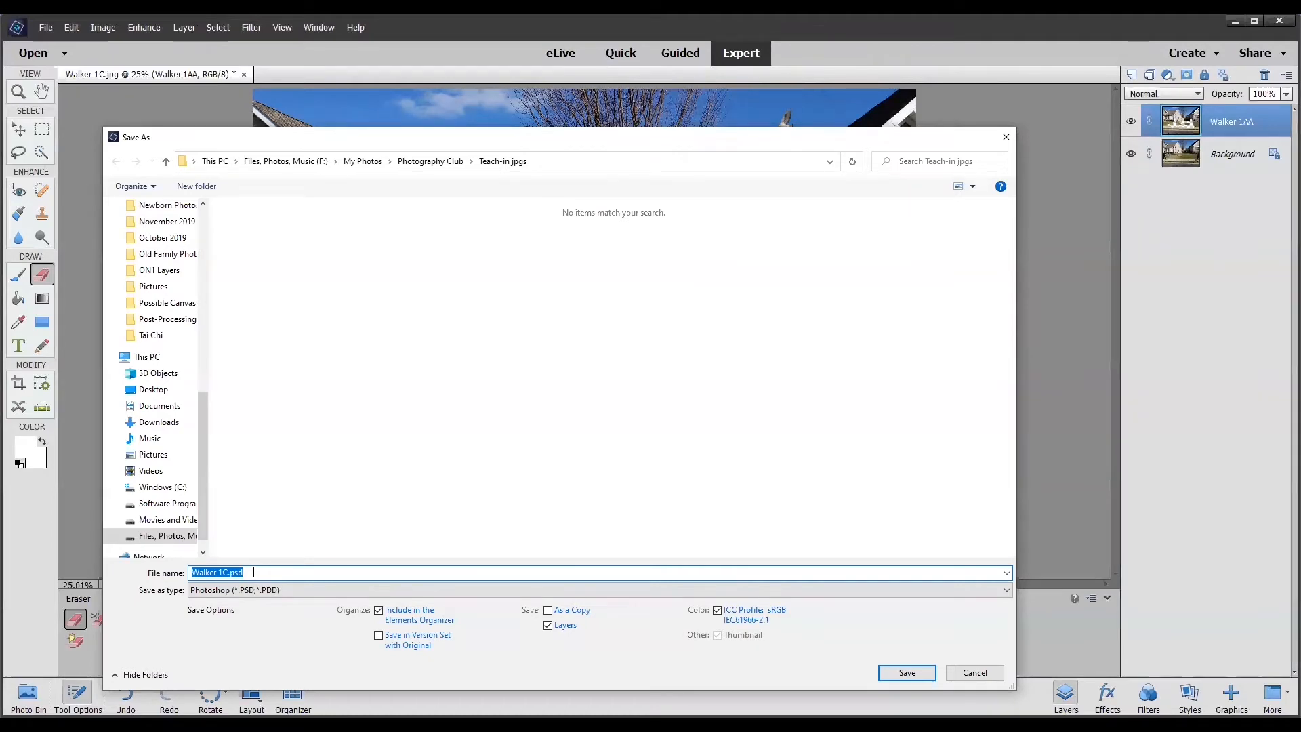
{"action": "left_click", "coordinate": [1007, 591]}
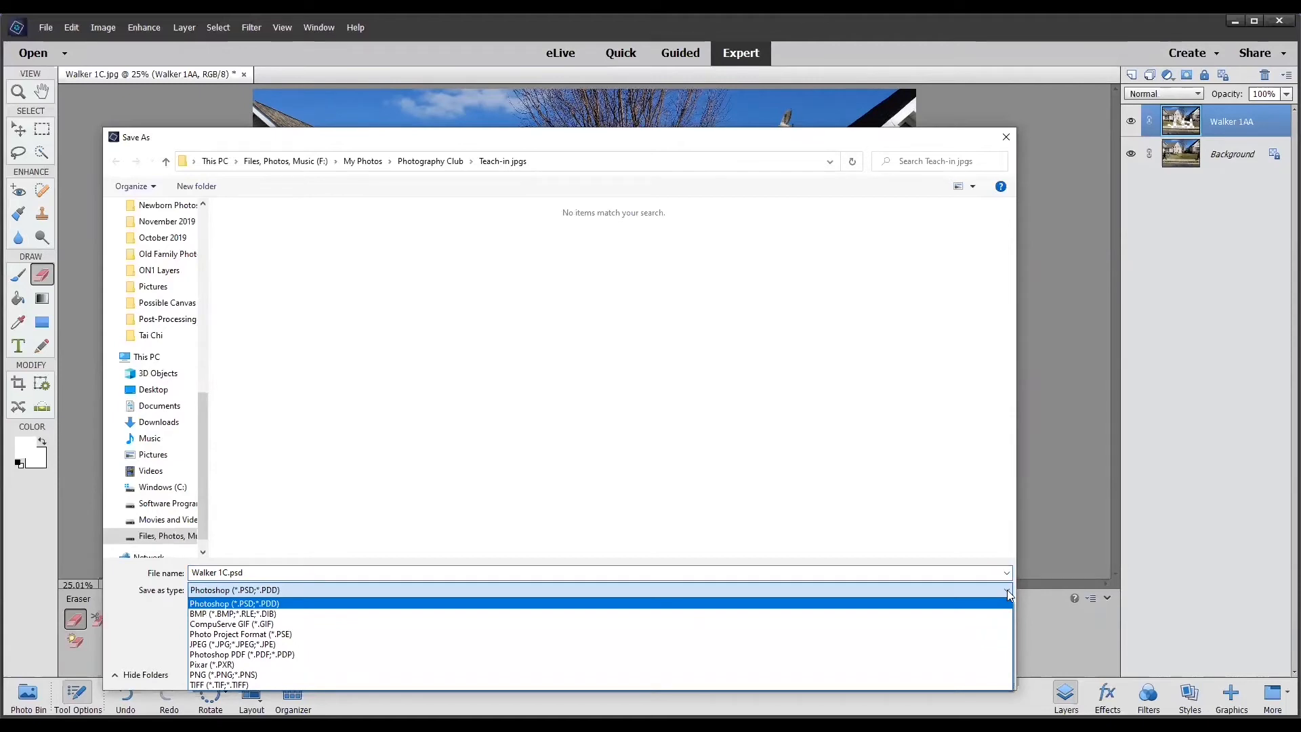
{"action": "left_click", "coordinate": [268, 644]}
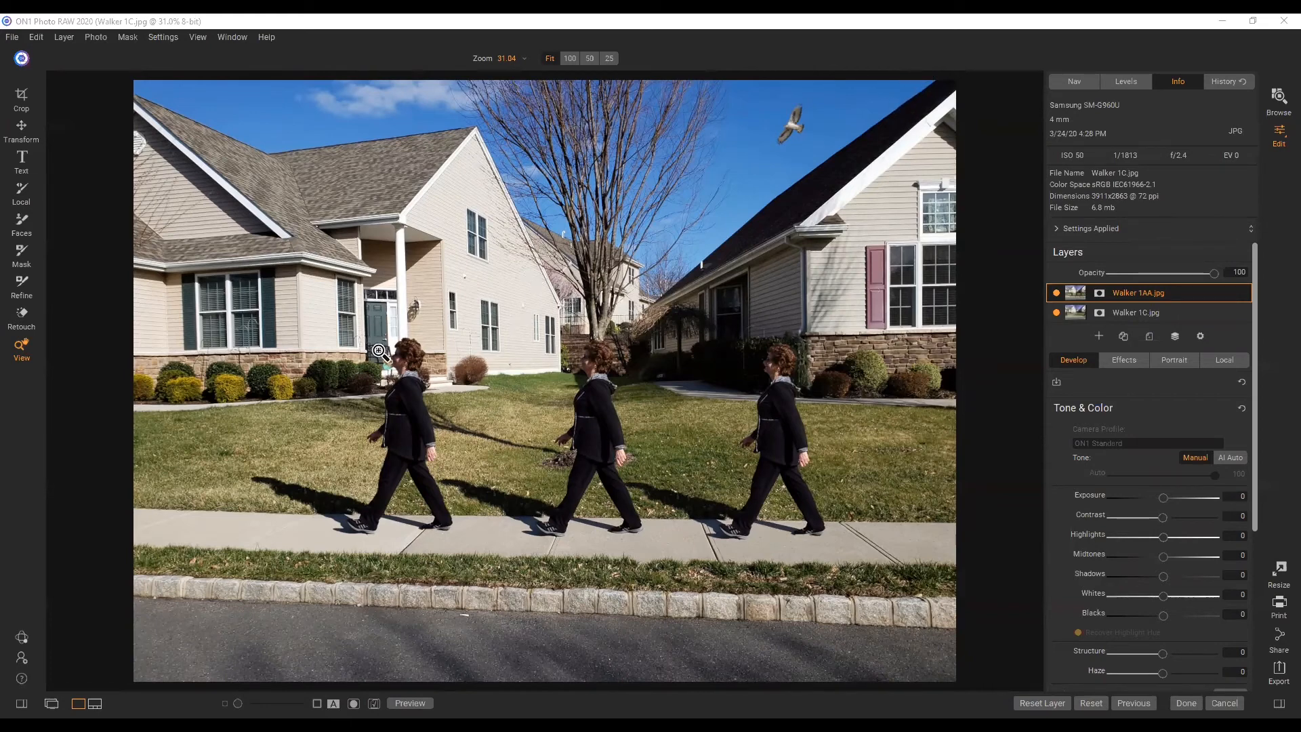
In ON1 Photo RAW 2020, mask out the three walkers and shadows on the Walker 1AA.jpg layer, using Paint Out at size 175, feather 29, opacity 100
{"action": "left_click", "coordinate": [1056, 293]}
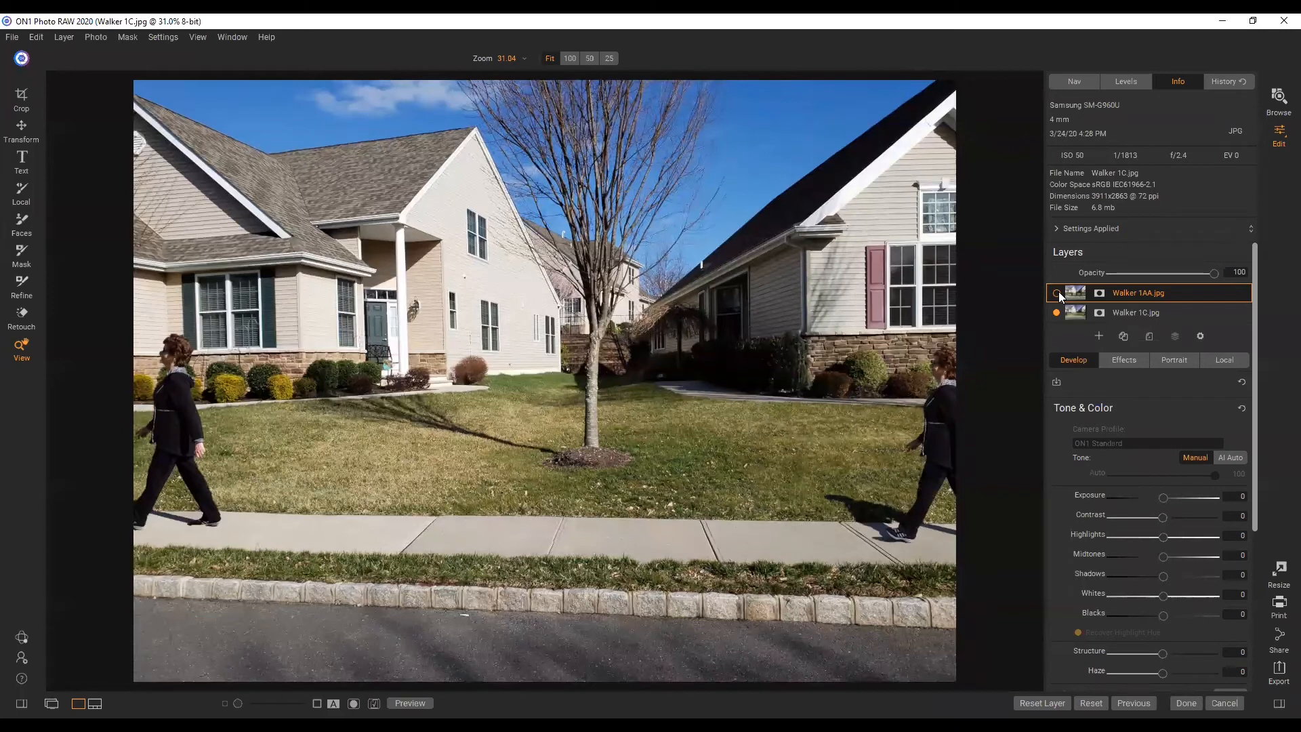
{"action": "left_click", "coordinate": [1056, 293]}
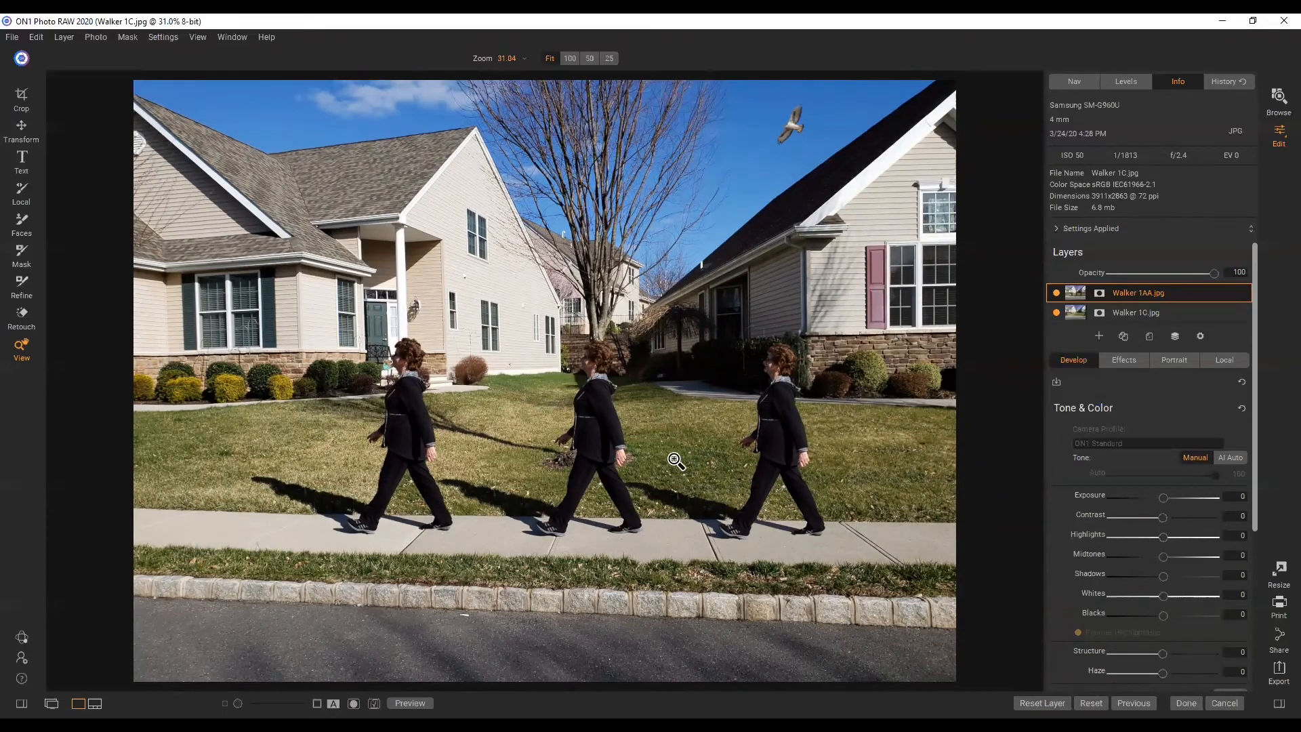
{"action": "left_click", "coordinate": [1056, 294]}
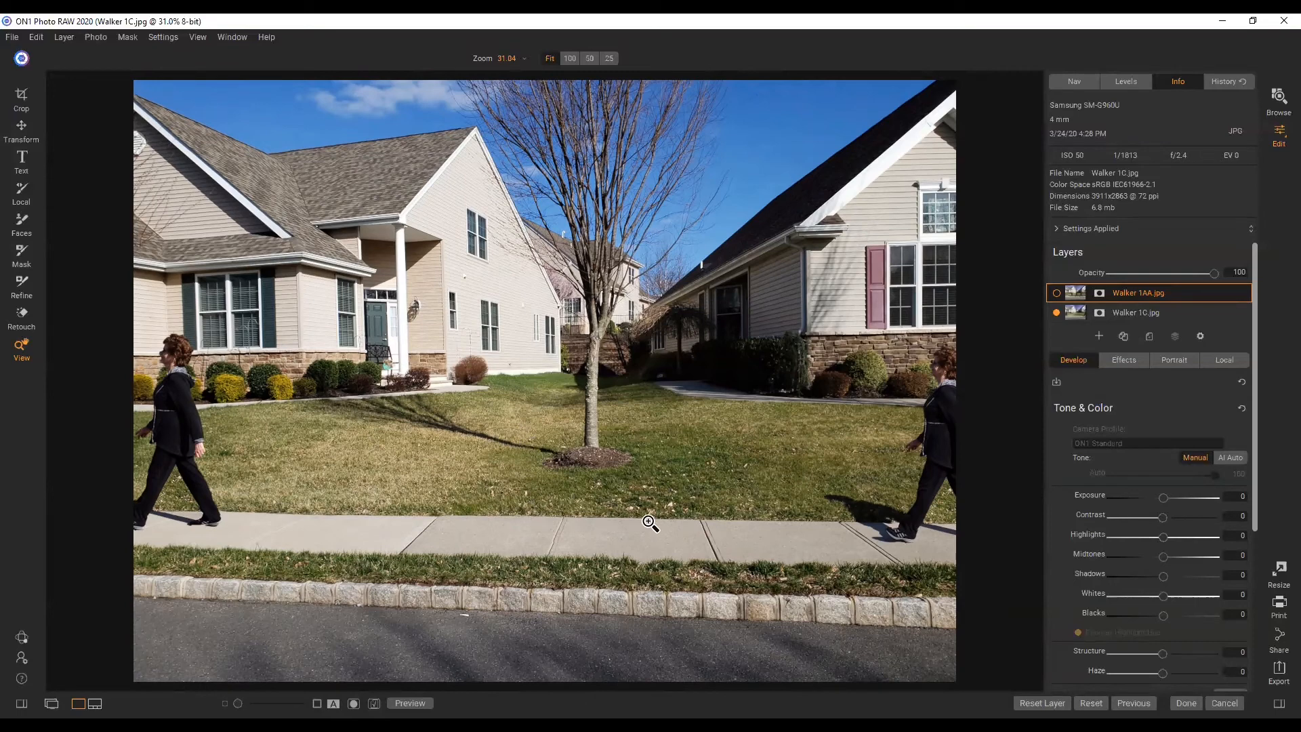
{"action": "left_click", "coordinate": [1056, 294]}
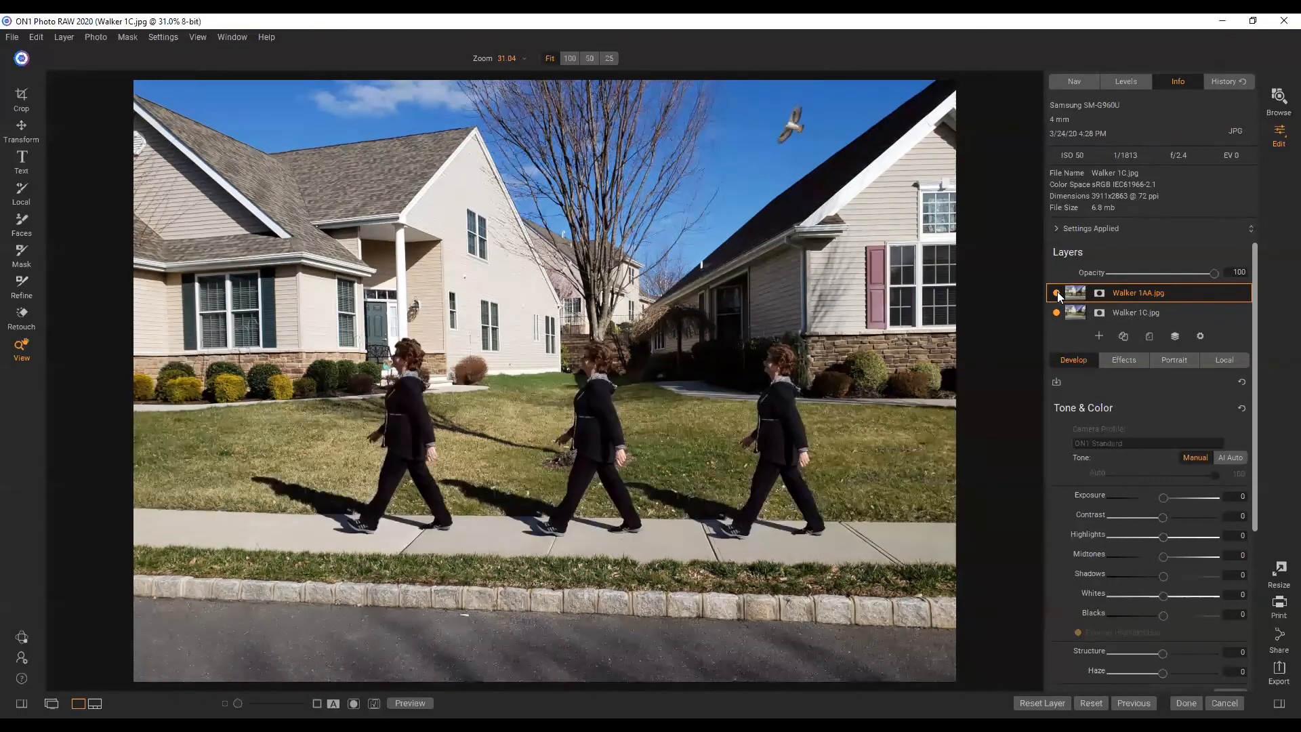
{"action": "left_click", "coordinate": [22, 255]}
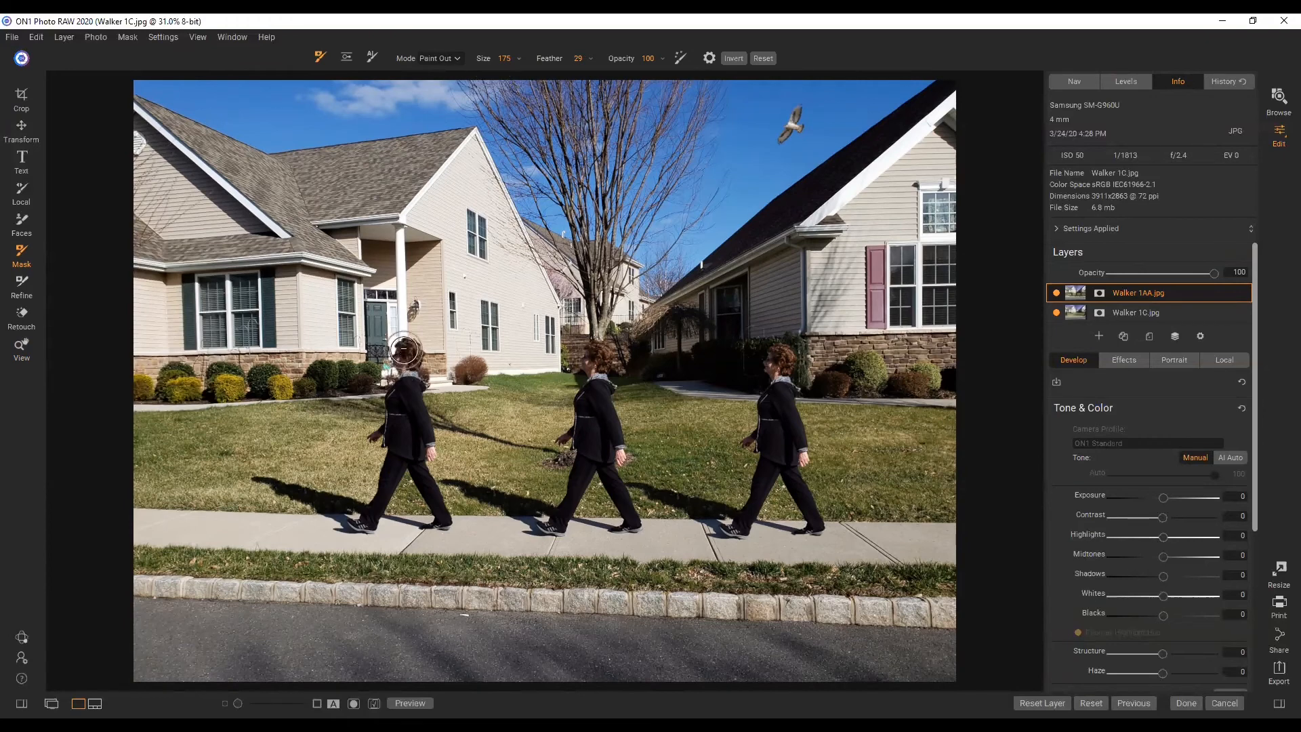
{"action": "mouse_move", "coordinate": [404, 350]}
{"action": "left_mouse_down"}
{"action": "mouse_move", "coordinate": [445, 529]}
{"action": "mouse_move", "coordinate": [393, 527]}
{"action": "mouse_move", "coordinate": [403, 401]}
{"action": "mouse_move", "coordinate": [420, 507]}
{"action": "mouse_move", "coordinate": [373, 418]}
{"action": "mouse_move", "coordinate": [374, 535]}
{"action": "mouse_move", "coordinate": [264, 477]}
{"action": "mouse_move", "coordinate": [399, 503]}
{"action": "mouse_move", "coordinate": [448, 493]}
{"action": "mouse_move", "coordinate": [431, 484]}
{"action": "mouse_move", "coordinate": [566, 523]}
{"action": "mouse_move", "coordinate": [525, 525]}
{"action": "mouse_move", "coordinate": [549, 522]}
{"action": "mouse_move", "coordinate": [575, 477]}
{"action": "mouse_move", "coordinate": [576, 397]}
{"action": "mouse_move", "coordinate": [598, 338]}
{"action": "mouse_move", "coordinate": [601, 370]}
{"action": "mouse_move", "coordinate": [547, 456]}
{"action": "mouse_move", "coordinate": [603, 370]}
{"action": "mouse_move", "coordinate": [633, 524]}
{"action": "mouse_move", "coordinate": [578, 521]}
{"action": "mouse_move", "coordinate": [604, 443]}
{"action": "mouse_move", "coordinate": [635, 485]}
{"action": "mouse_move", "coordinate": [742, 520]}
{"action": "mouse_move", "coordinate": [704, 526]}
{"action": "mouse_move", "coordinate": [733, 525]}
{"action": "mouse_move", "coordinate": [750, 492]}
{"action": "mouse_move", "coordinate": [776, 350]}
{"action": "mouse_move", "coordinate": [796, 466]}
{"action": "mouse_move", "coordinate": [772, 484]}
{"action": "mouse_move", "coordinate": [764, 528]}
{"action": "mouse_move", "coordinate": [809, 528]}
{"action": "mouse_move", "coordinate": [771, 477]}
{"action": "left_mouse_up"}
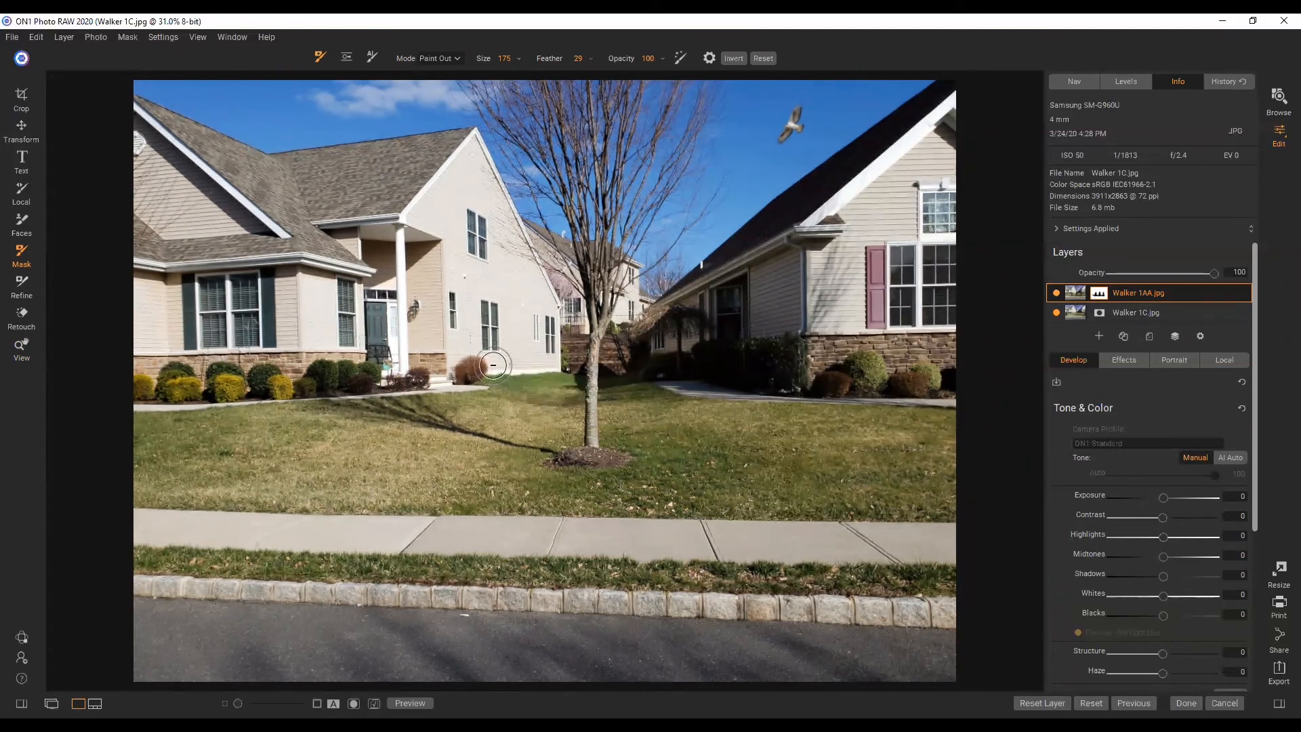